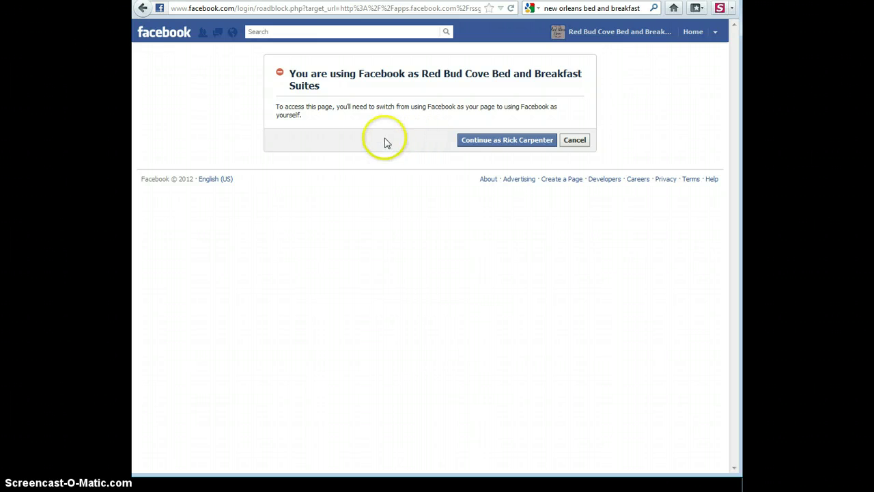
# - Switch from the business page to the personal Facebook profile and open the beta.rssgraffiti.com site
pyautogui.click(496, 142)
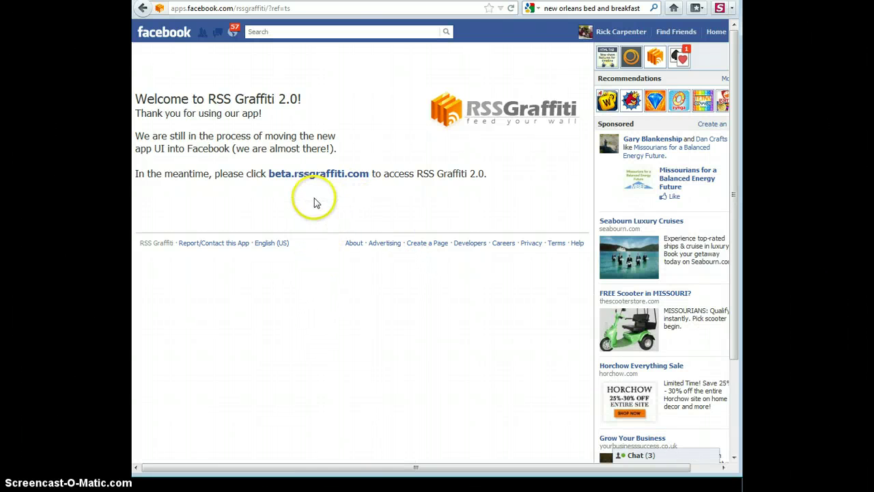
pyautogui.click(319, 176)
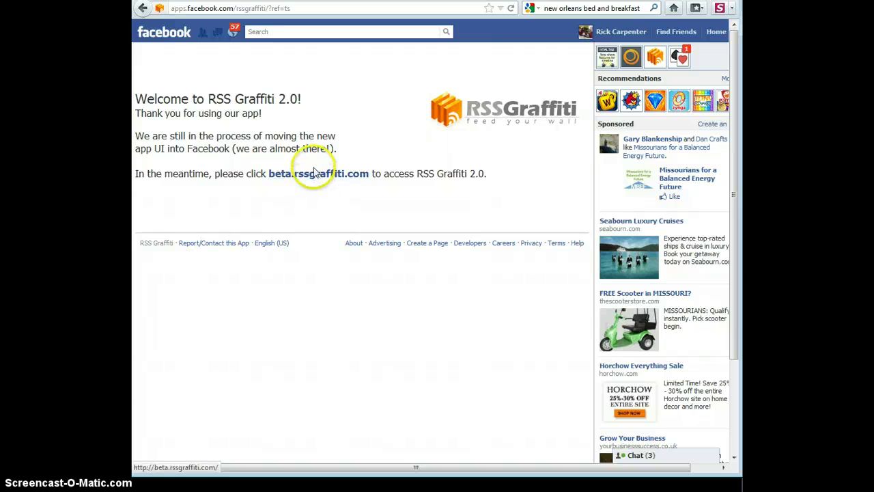
pyautogui.click(313, 178)
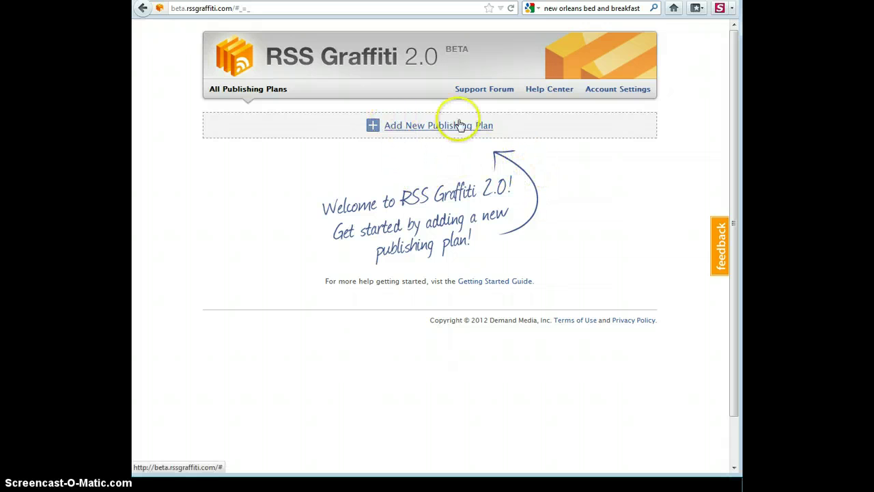
# - Create a new publishing plan named Blog
pyautogui.click(372, 125)
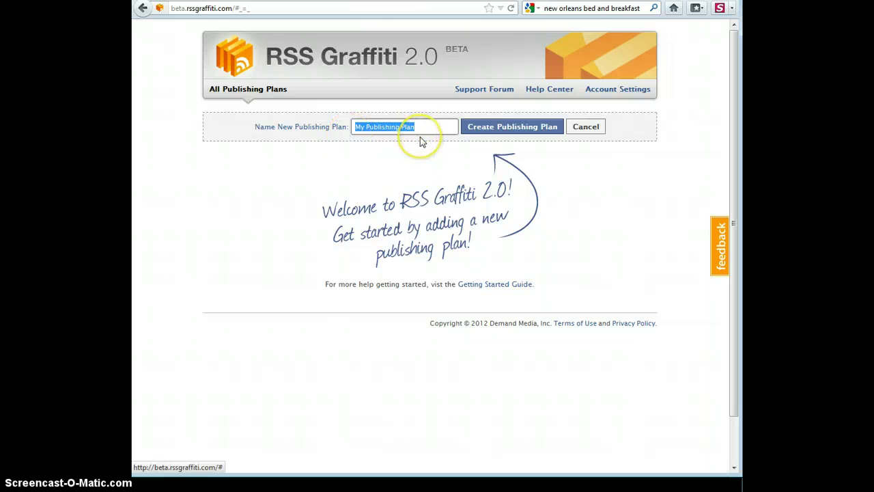
pyautogui.write('Blog')
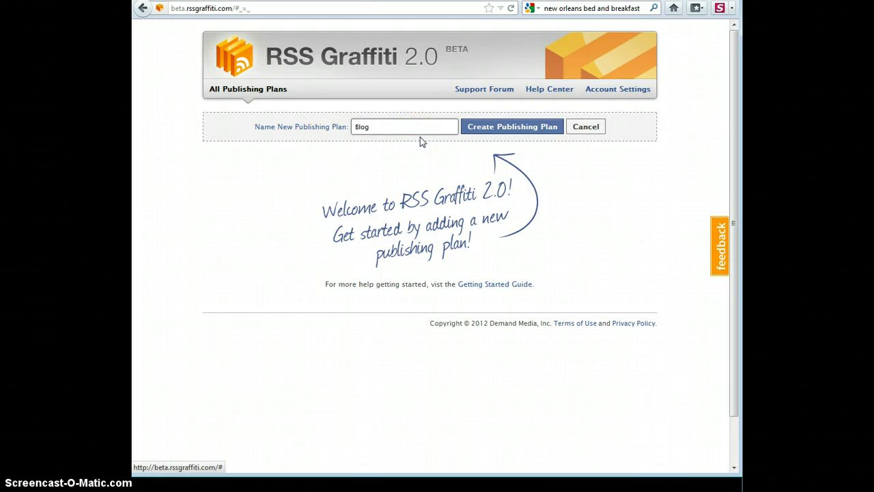
pyautogui.click(491, 127)
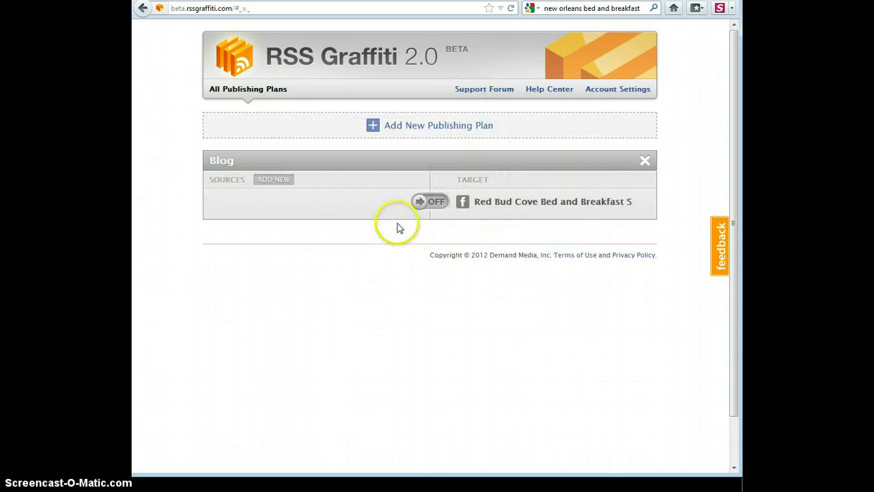
# - Begin adding a source to the Blog plan, then open the Red Bud Cove blog's main RSS feed and copy its address
pyautogui.click(273, 180)
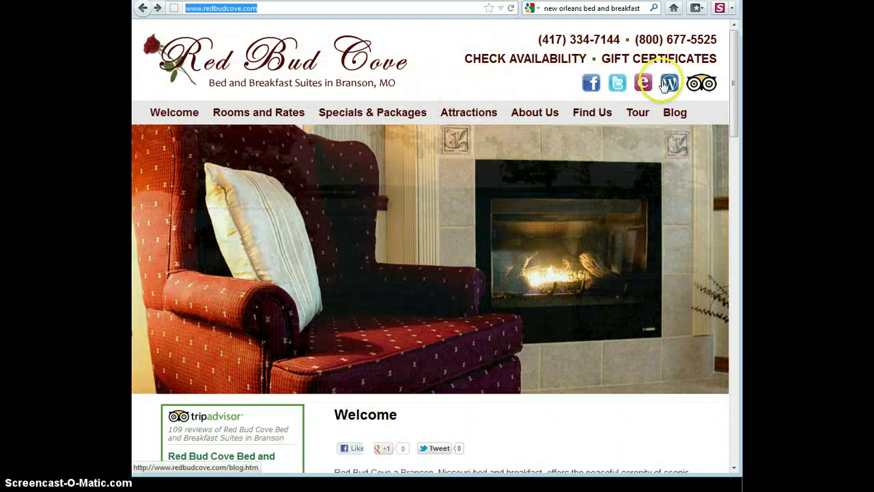
pyautogui.click(668, 83)
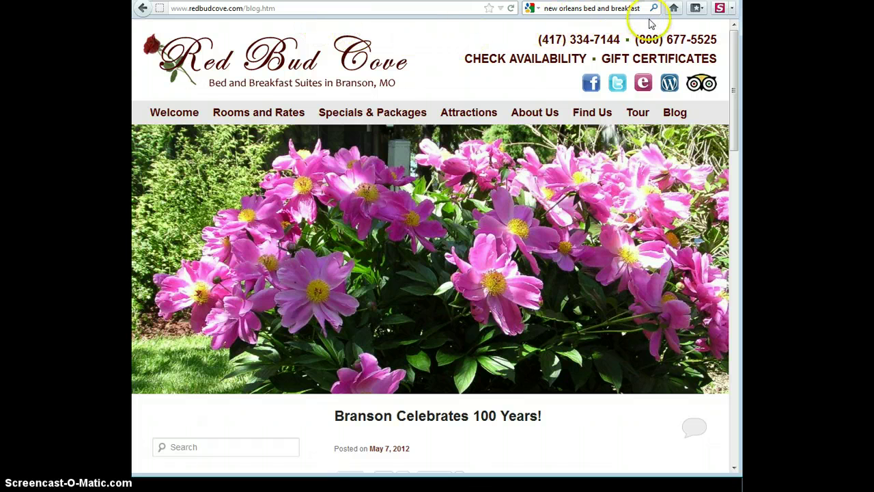
pyautogui.click(697, 8)
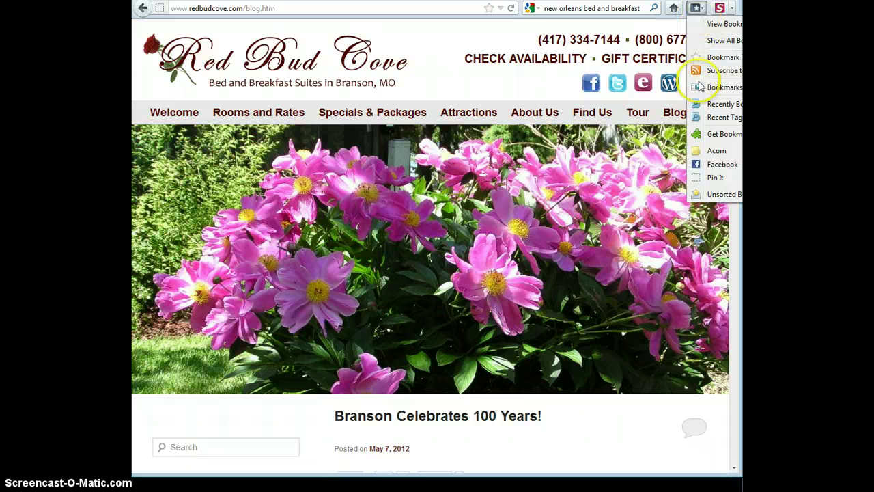
pyautogui.moveTo(699, 75)
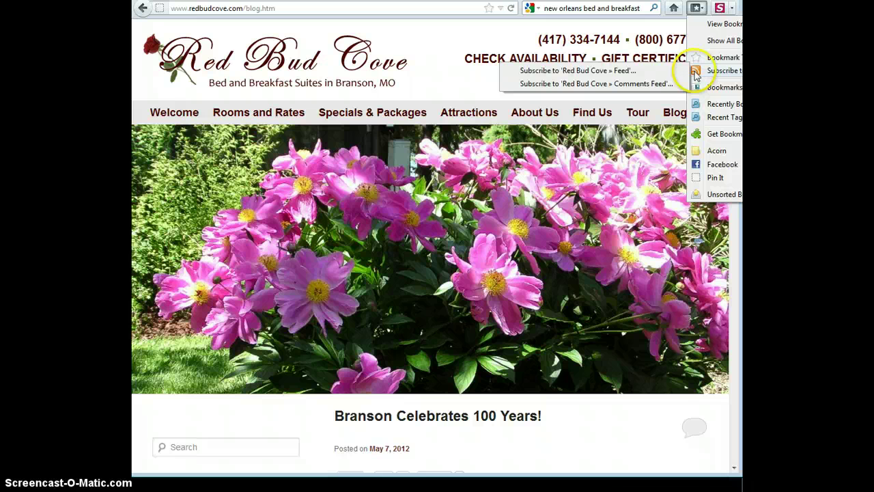
pyautogui.click(644, 85)
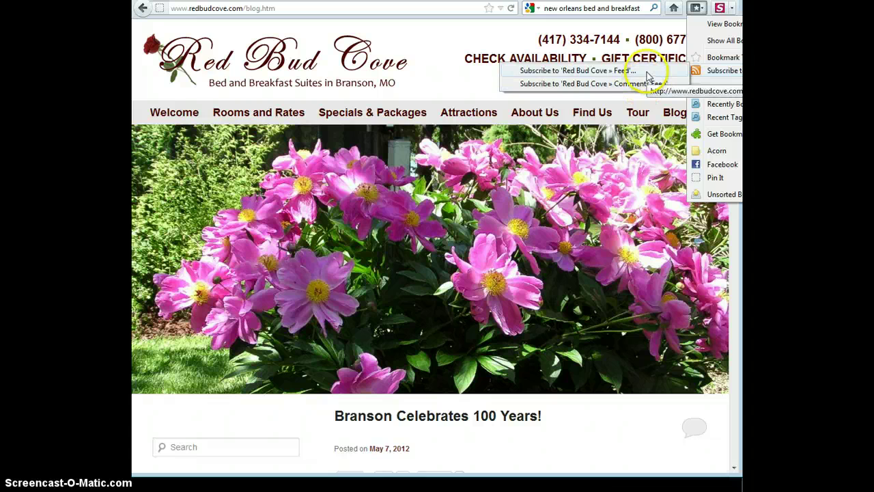
pyautogui.click(646, 72)
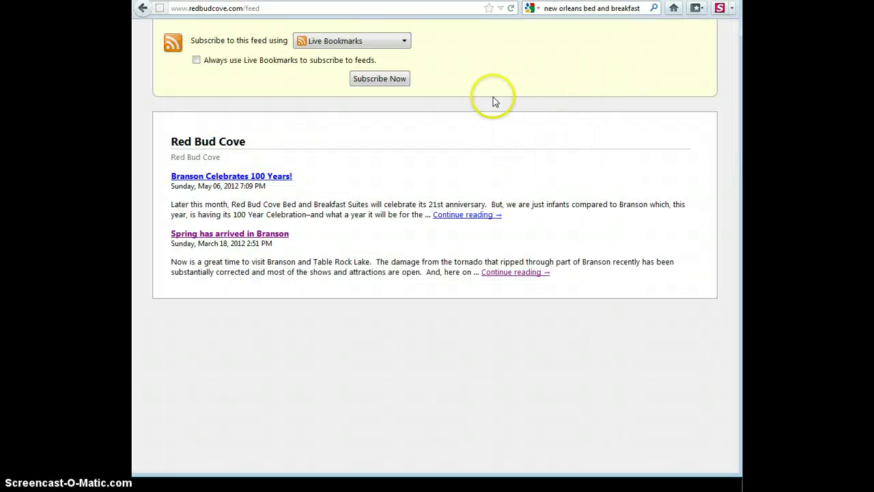
pyautogui.click(283, 9)
pyautogui.hotkey('ctrl', 'c')
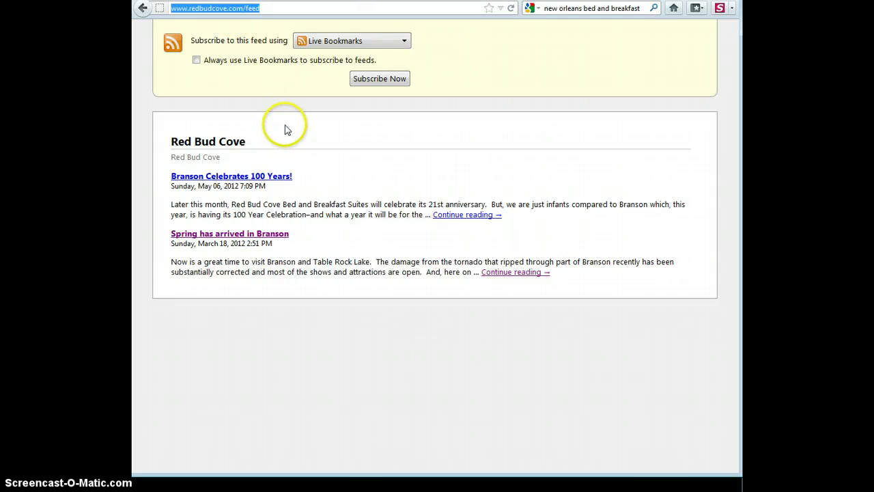
pyautogui.click(352, 1)
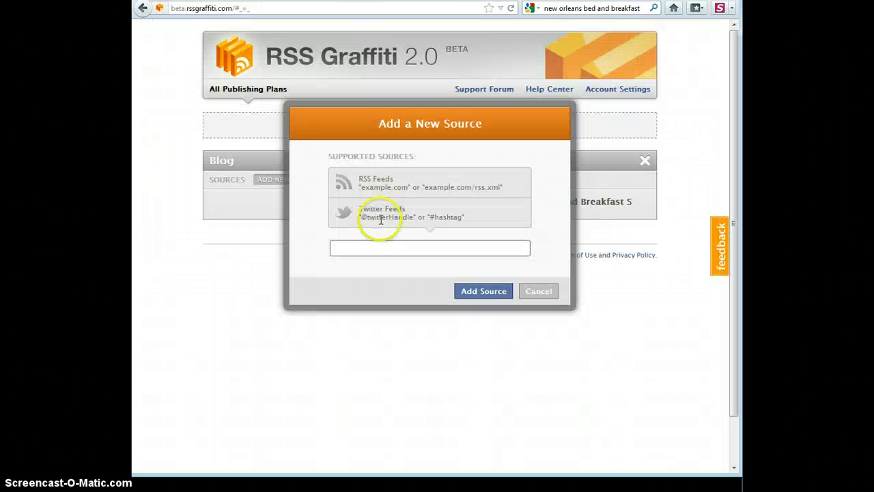
pyautogui.hotkey('ctrl', 'v')
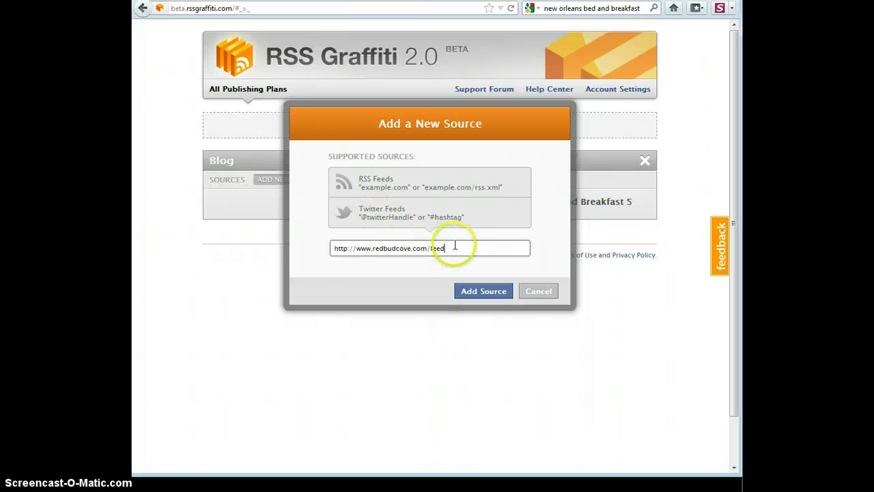
pyautogui.click(474, 293)
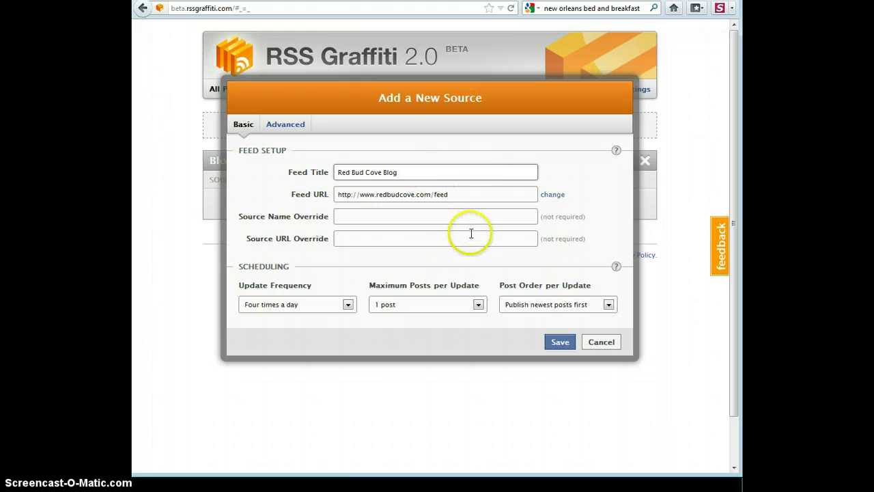
# - Set the Red Bud Cove Blog source's update frequency to As soon as possible and save the source
pyautogui.click(348, 304)
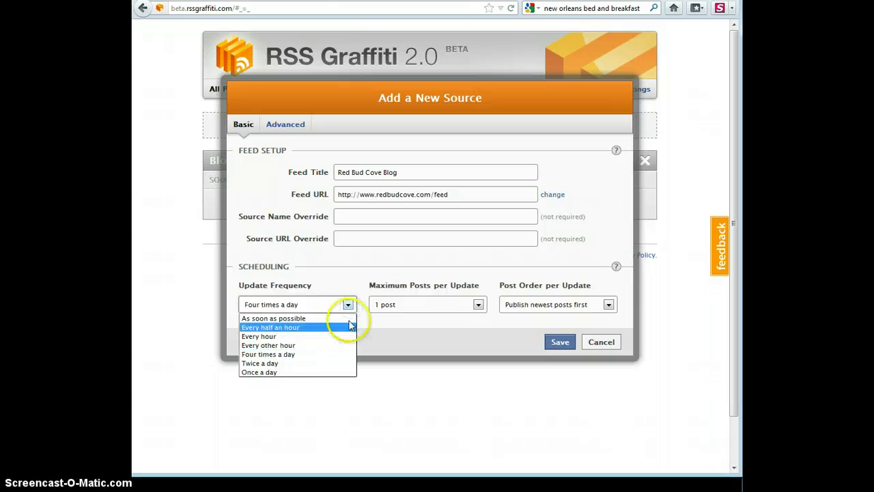
pyautogui.click(345, 317)
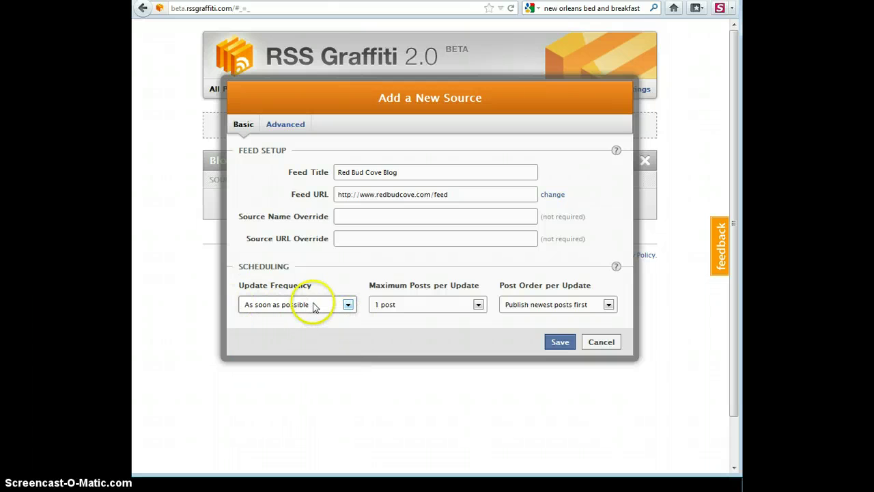
pyautogui.click(560, 343)
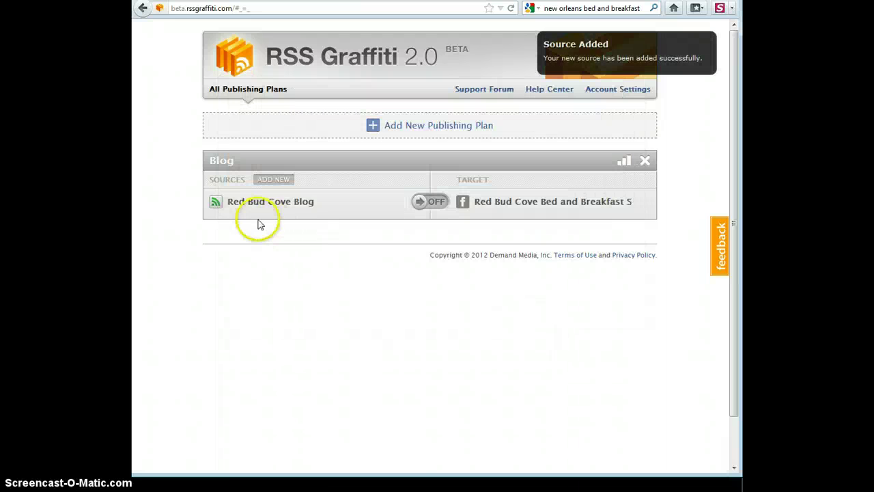
# - Set the Blog plan's target and its publish-on-behalf-of identity to the Red Bud Cove Bed and Breakfast page, and save the target settings
pyautogui.click(214, 205)
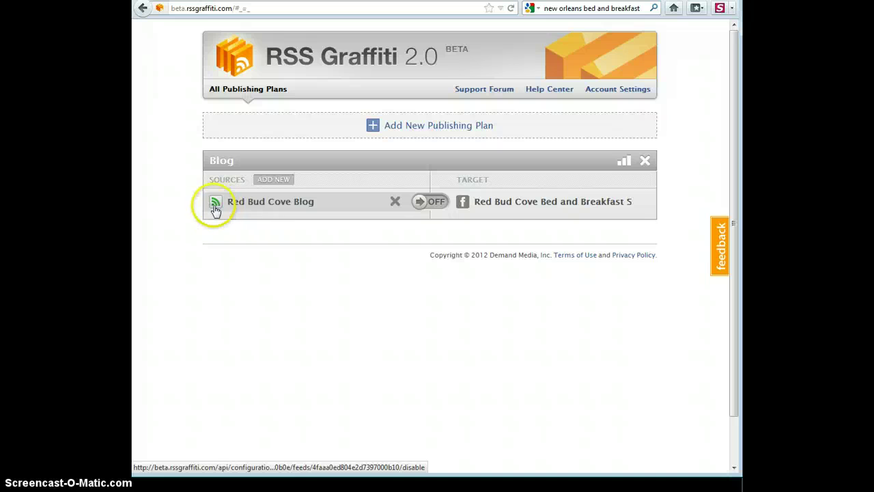
pyautogui.click(483, 205)
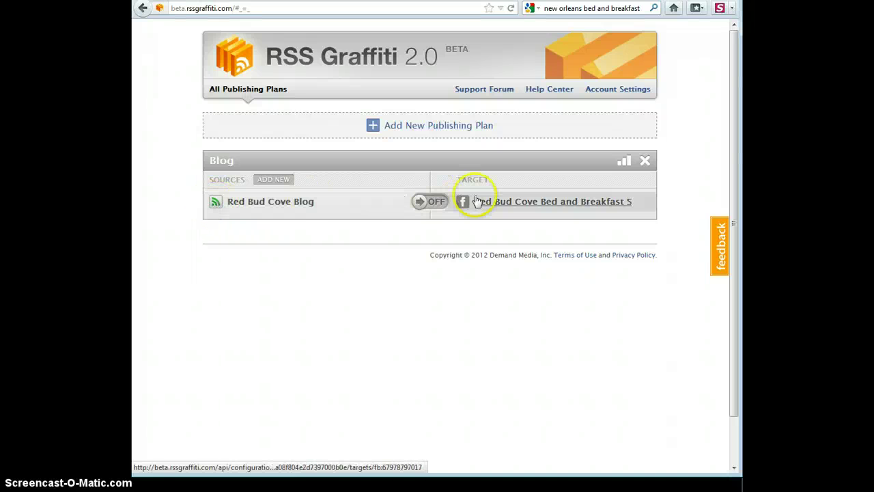
pyautogui.click(526, 208)
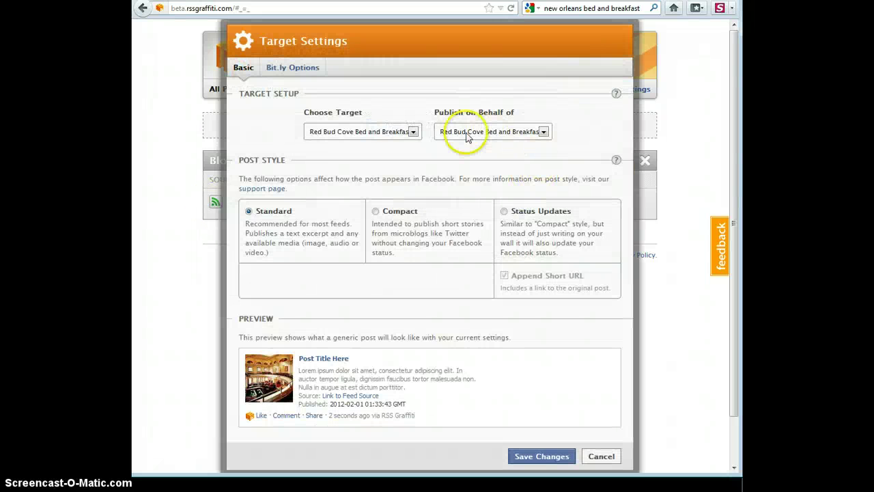
pyautogui.click(341, 133)
pyautogui.click(340, 147)
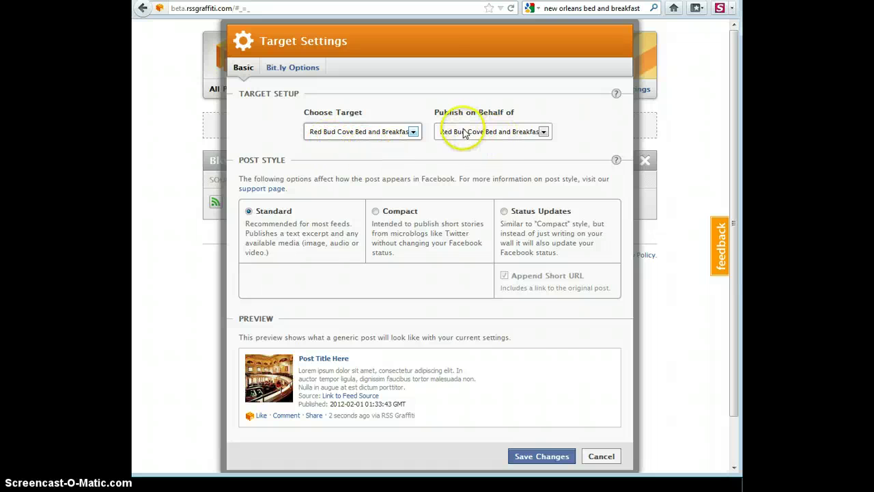
pyautogui.click(497, 139)
pyautogui.click(497, 139)
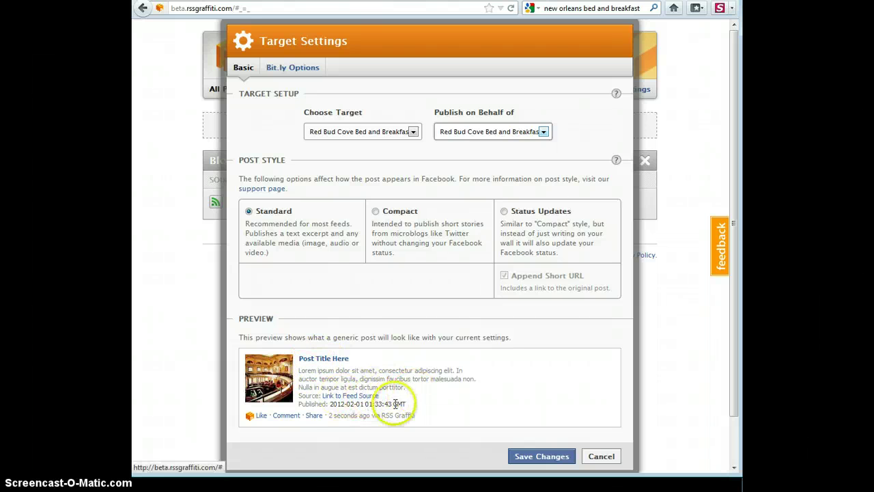
pyautogui.click(554, 459)
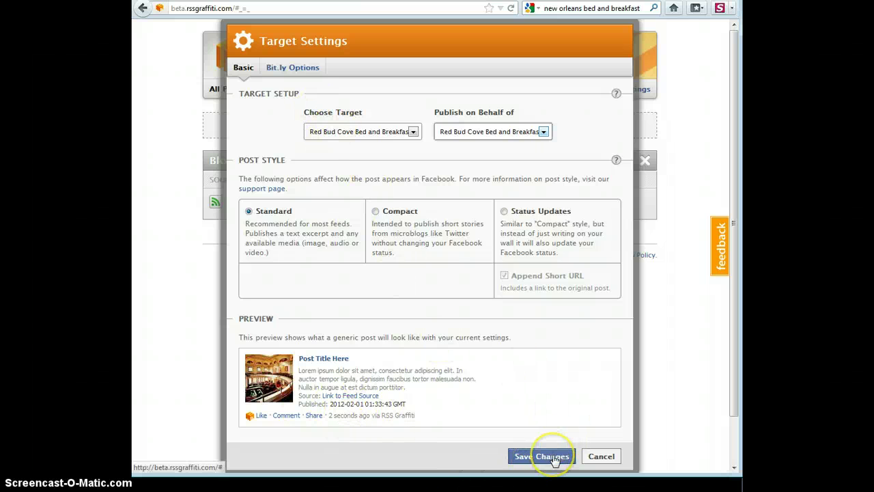
pyautogui.click(554, 459)
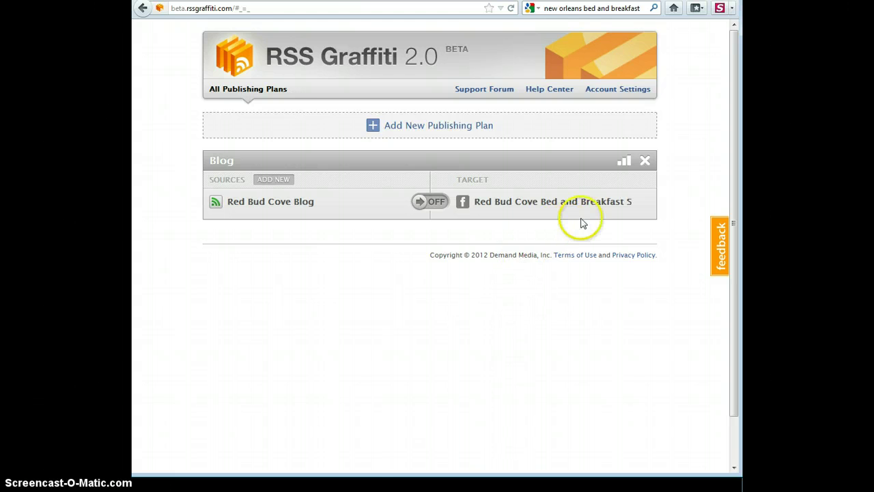
# - In the Red Bud Cove Blog source's advanced settings, set the message format to Static Text + Item's Title with the static text "From our Blog:"
pyautogui.click(624, 164)
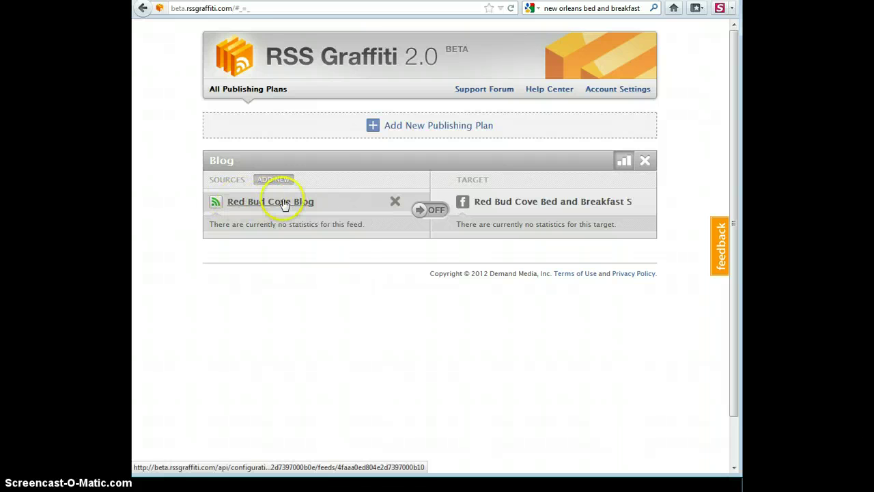
pyautogui.click(259, 202)
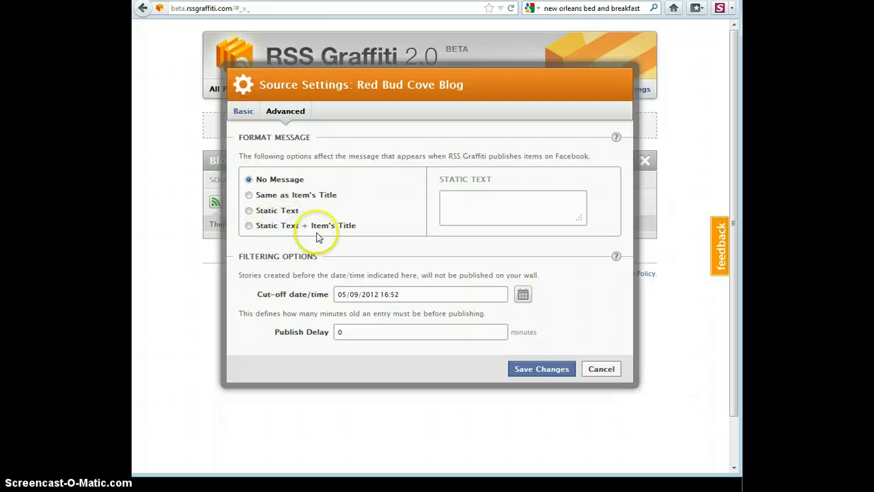
pyautogui.click(252, 227)
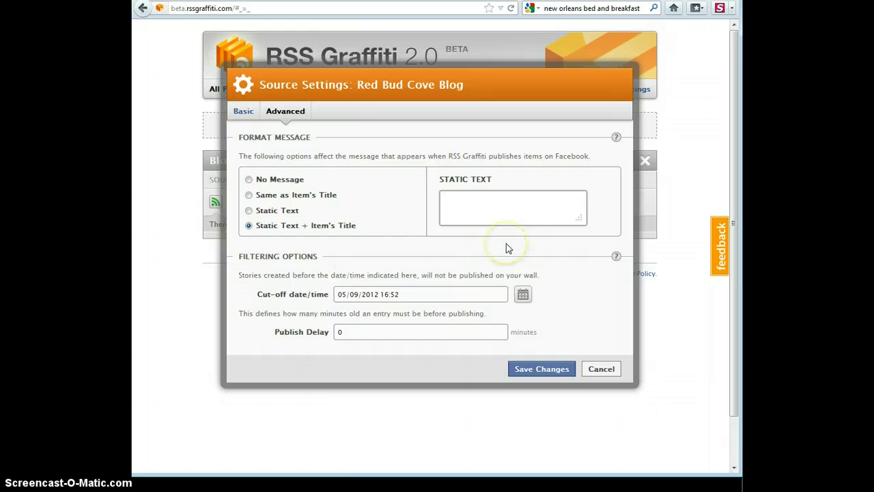
pyautogui.write('From our ')
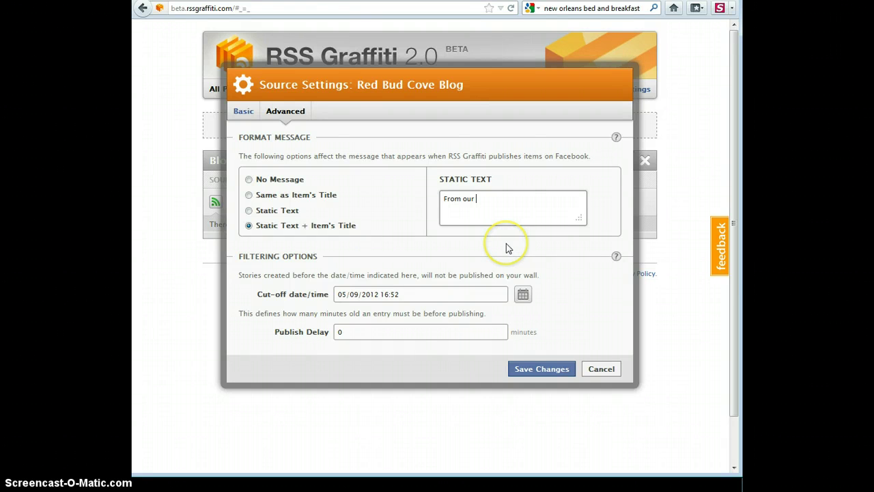
pyautogui.write('Blog:')
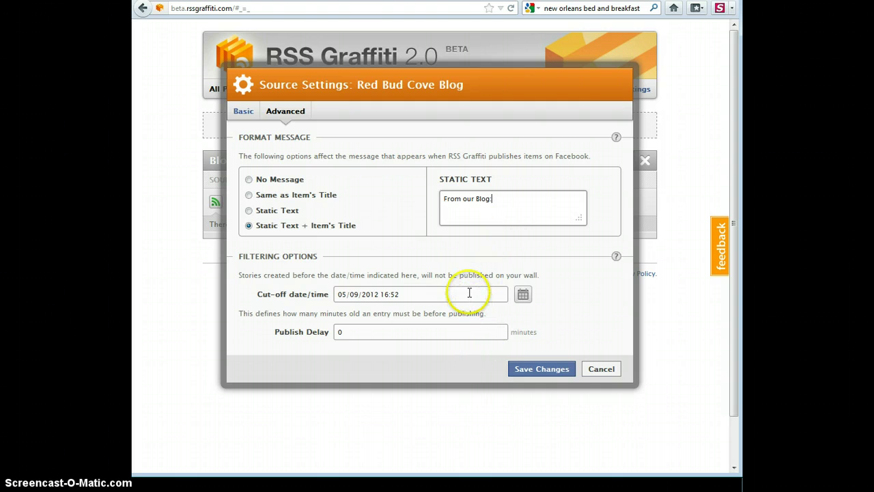
# - Set the source's cut-off date to 04/01/2012, keep the publish delay at 0 minutes, and save the source settings
pyautogui.click(524, 294)
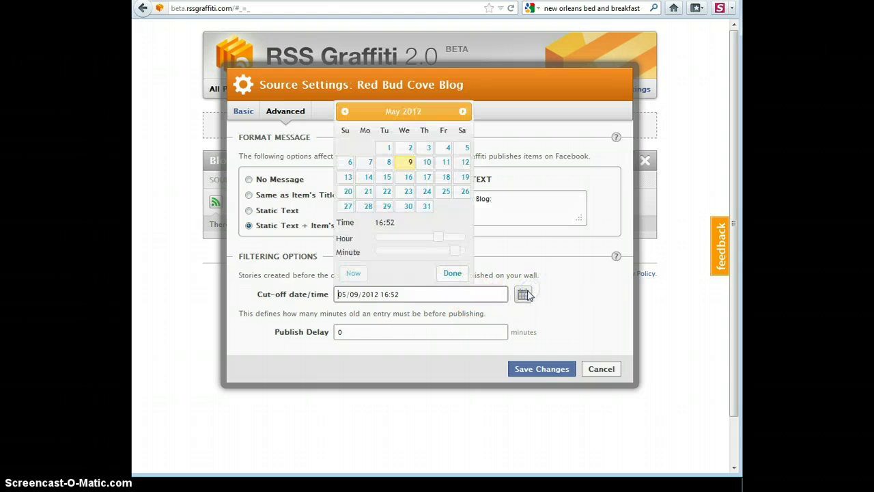
pyautogui.click(344, 112)
pyautogui.click(350, 148)
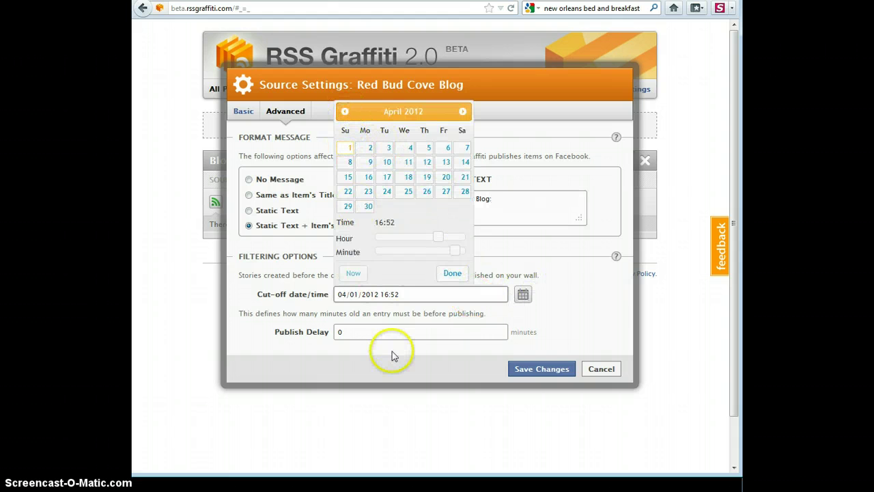
pyautogui.click(435, 328)
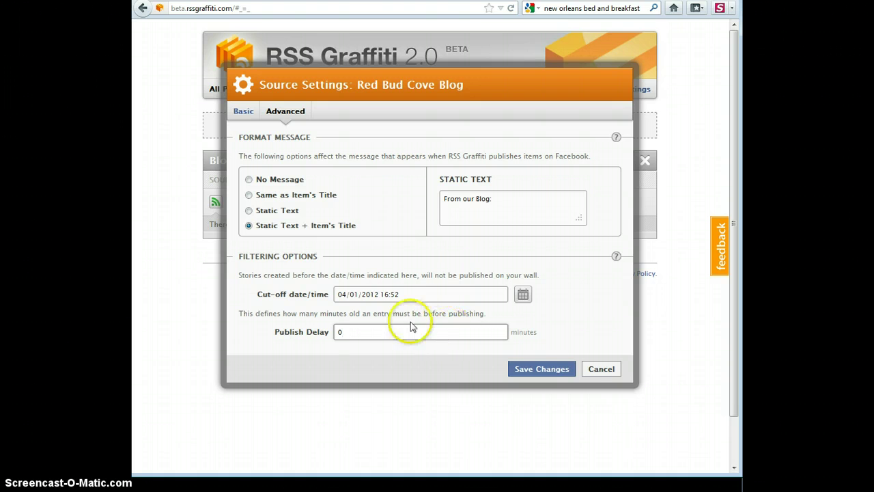
pyautogui.click(449, 330)
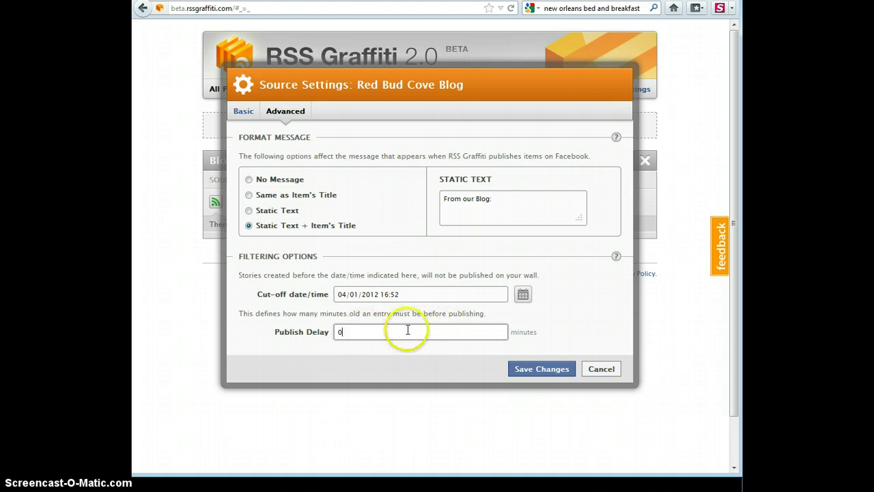
pyautogui.click(531, 367)
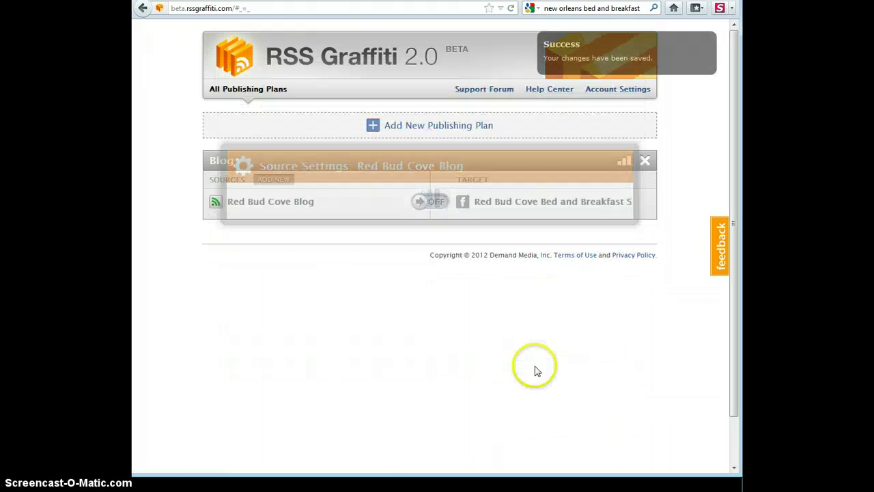
# - Turn on the Blog publishing plan between the Red Bud Cove Blog source and its Facebook page target
pyautogui.click(424, 207)
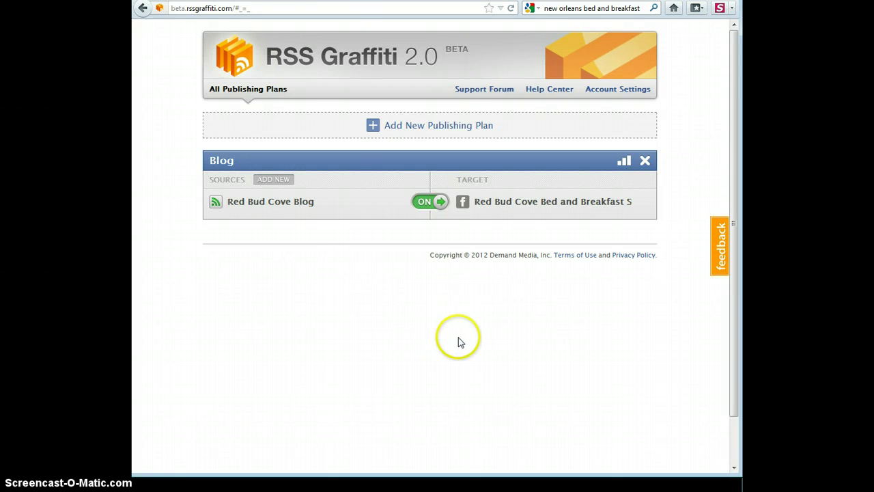
pyautogui.click(526, 344)
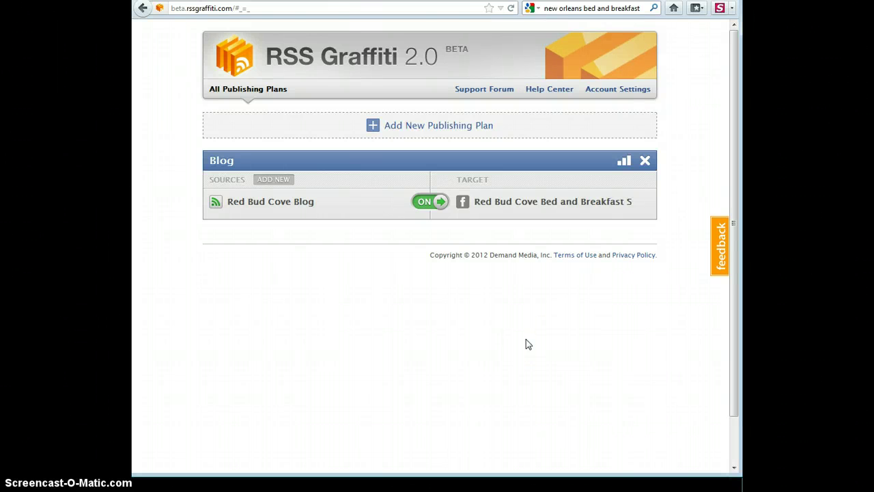